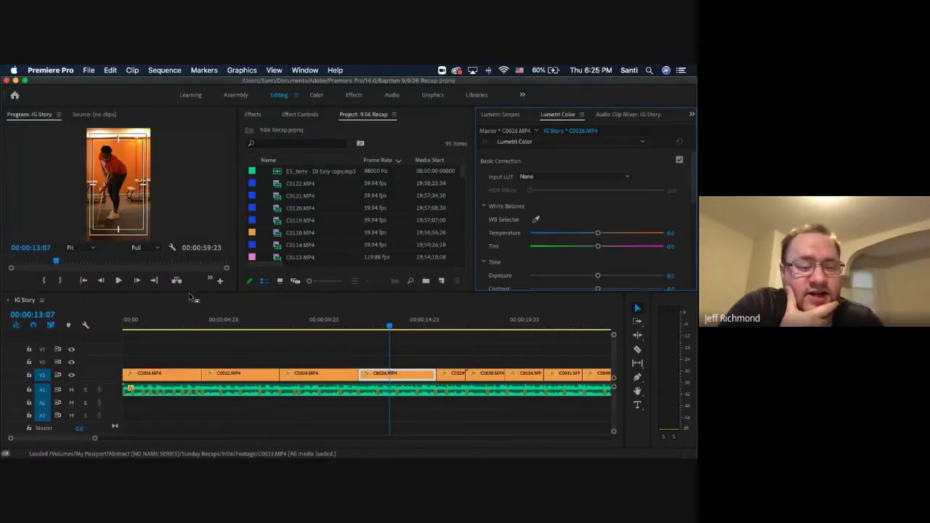
Fit the whole IG Story sequence in the timeline and restore the Editing workspace layout.
key("minus")
key("minus")
key("minus")
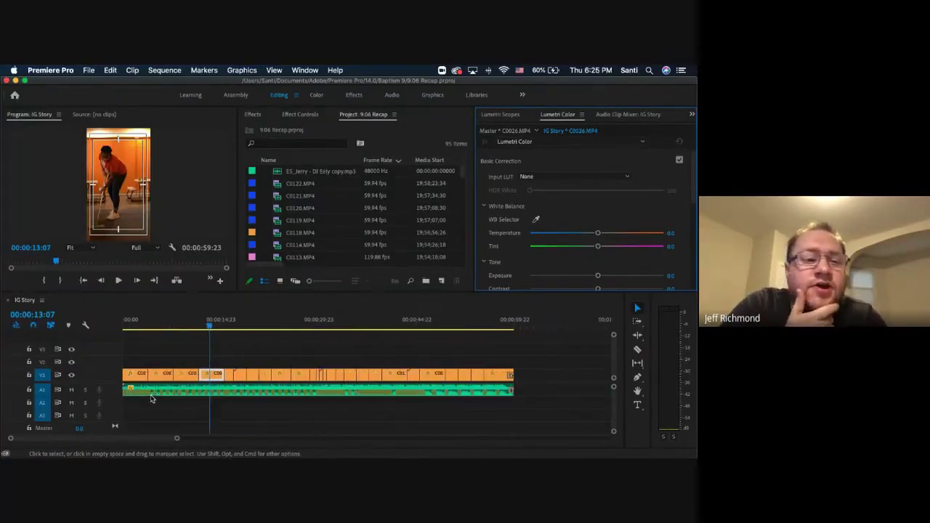
left_click(279, 95)
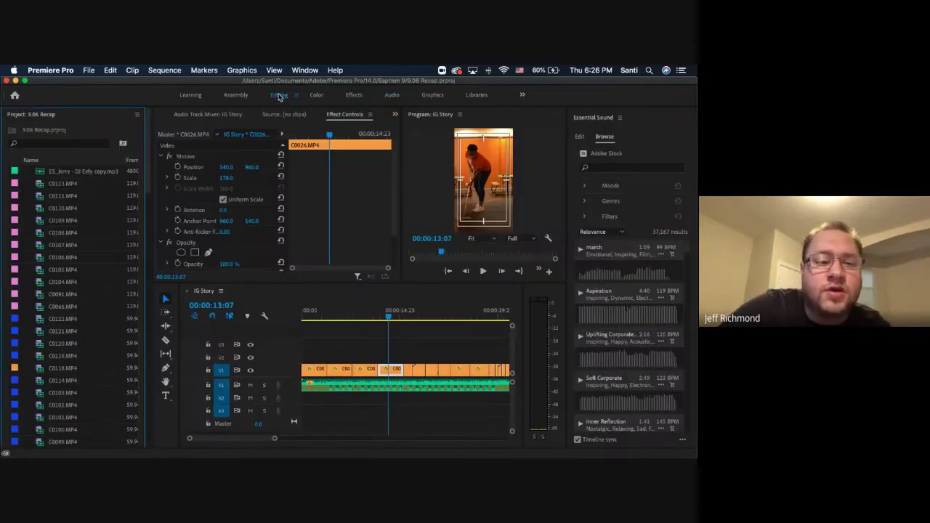
left_click(279, 96)
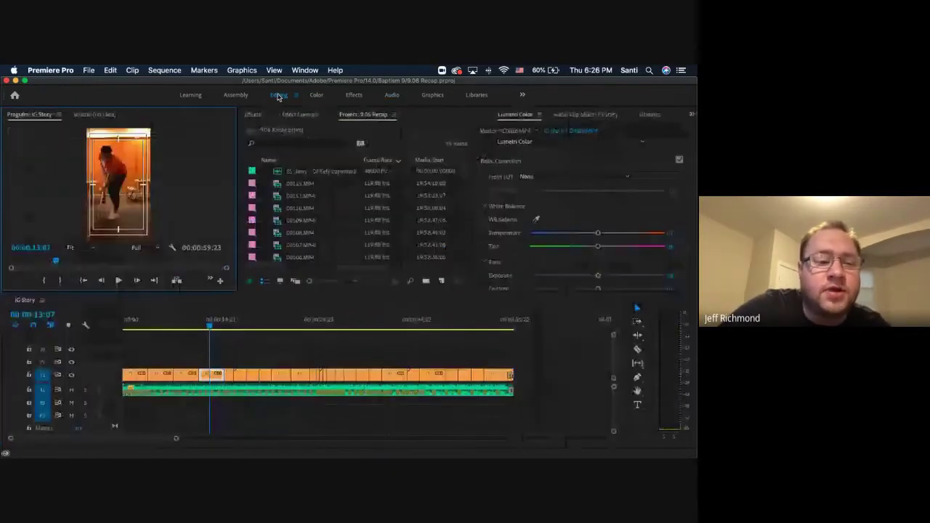
left_click(305, 70)
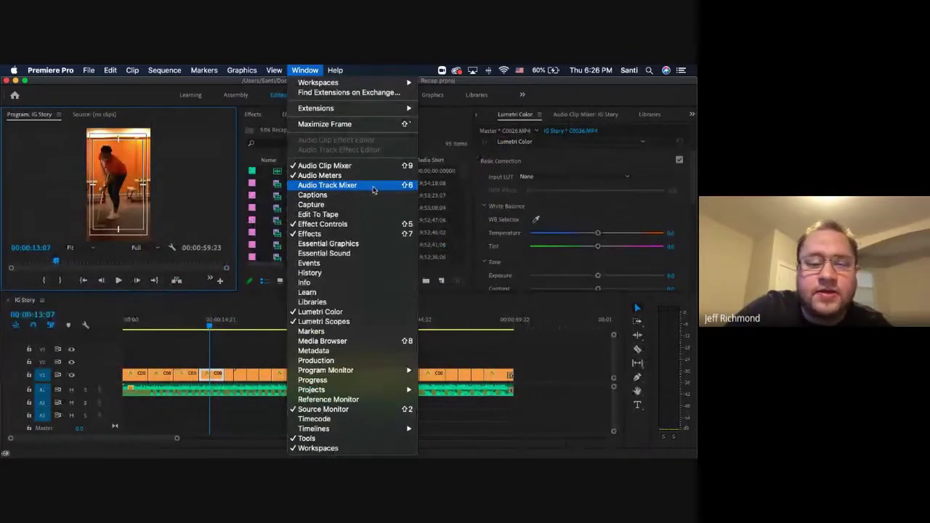
Open the Audio Track Mixer from the Window menu and dock it into the centre panel group.
left_click(328, 185)
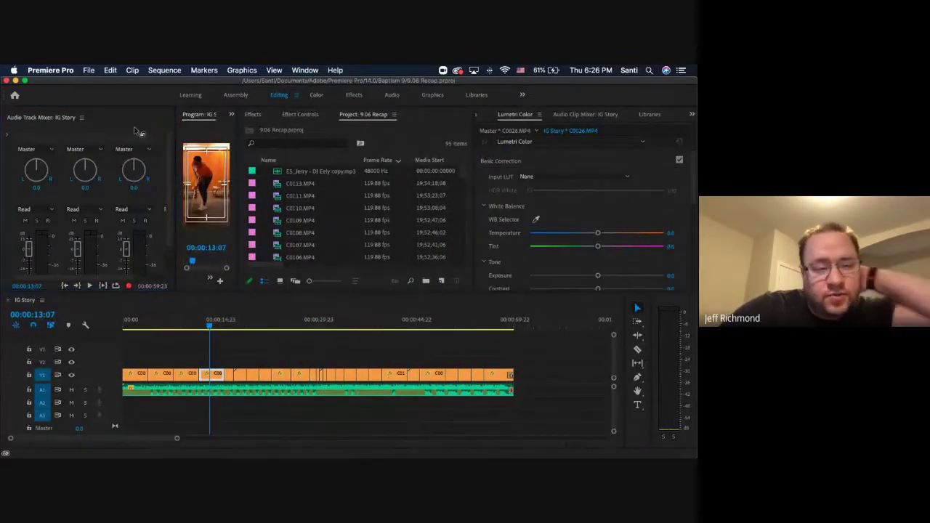
left_click(592, 120)
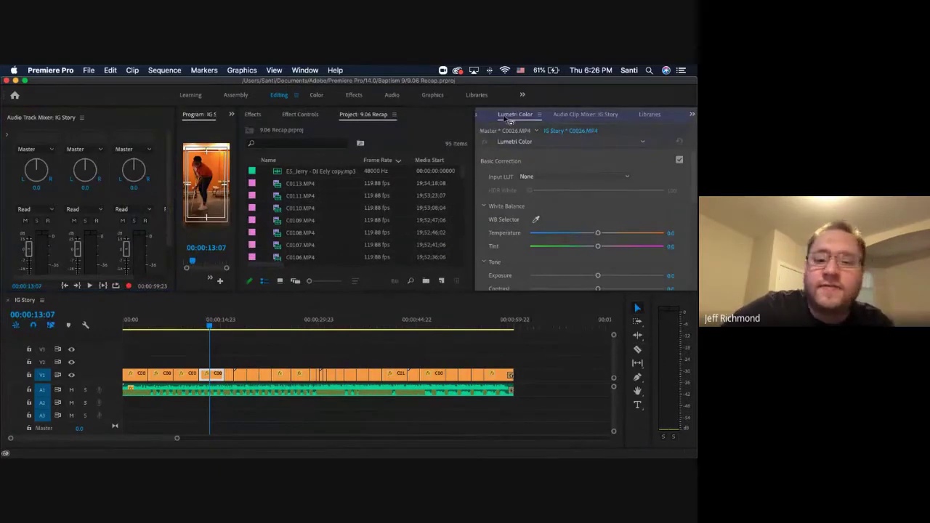
left_click_drag(511, 120, 509, 123)
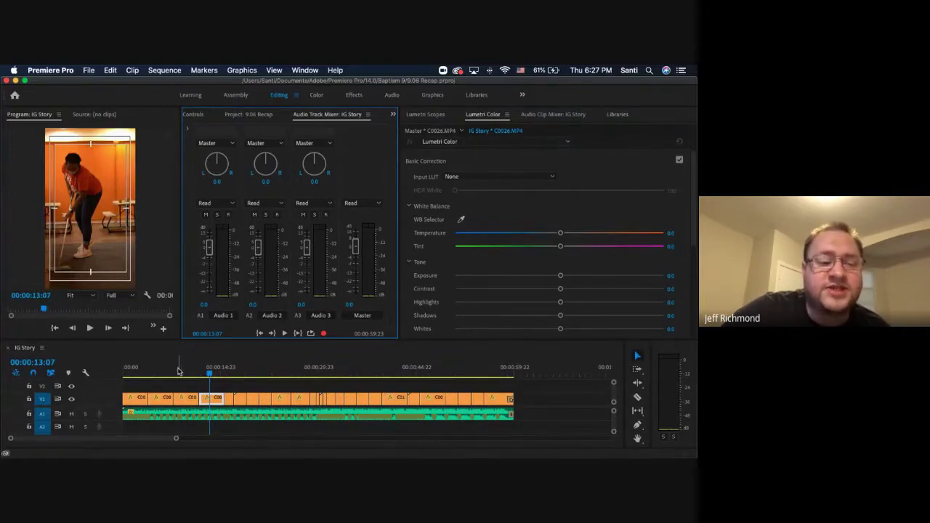
Bring the Audio Track Mixer to the front and reveal the effect and send slots above each channel.
mouse_move(176, 372)
left_mouse_down()
mouse_move(147, 373)
mouse_move(174, 373)
left_mouse_up()
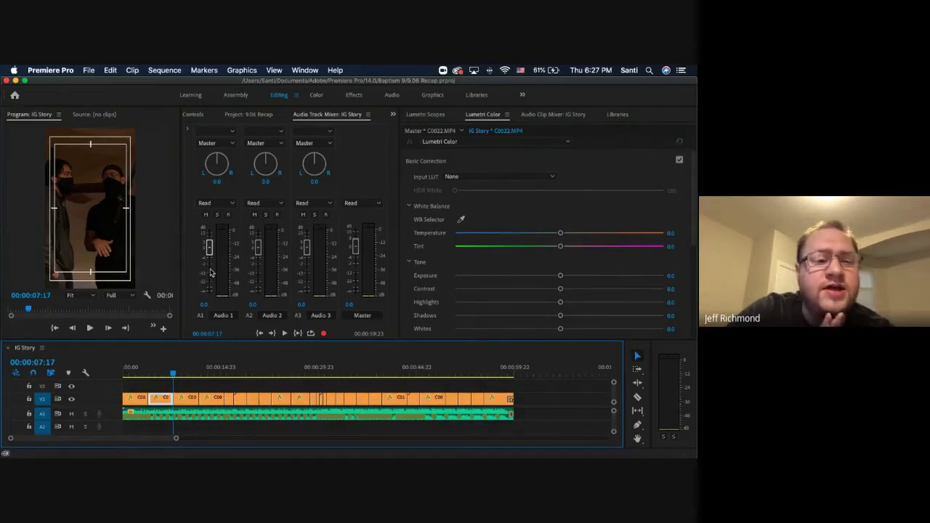
key("shift+7")
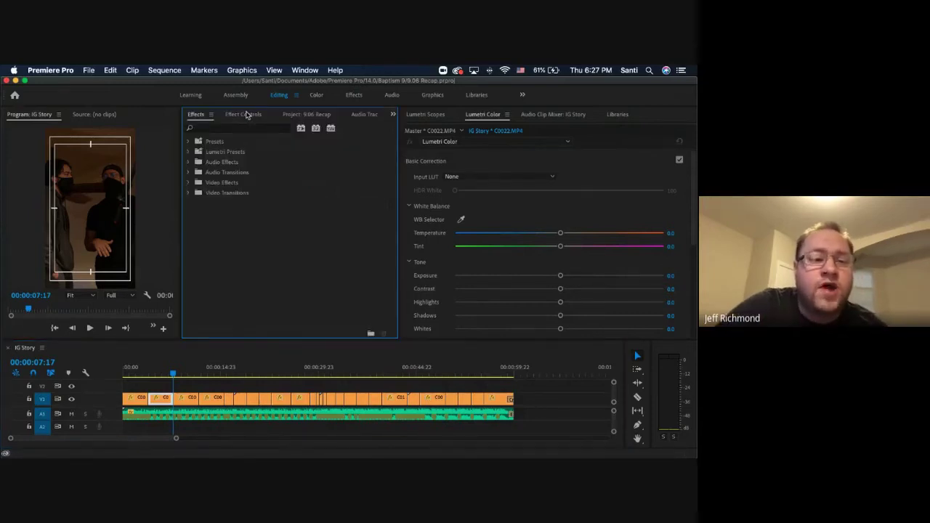
key("shift+6")
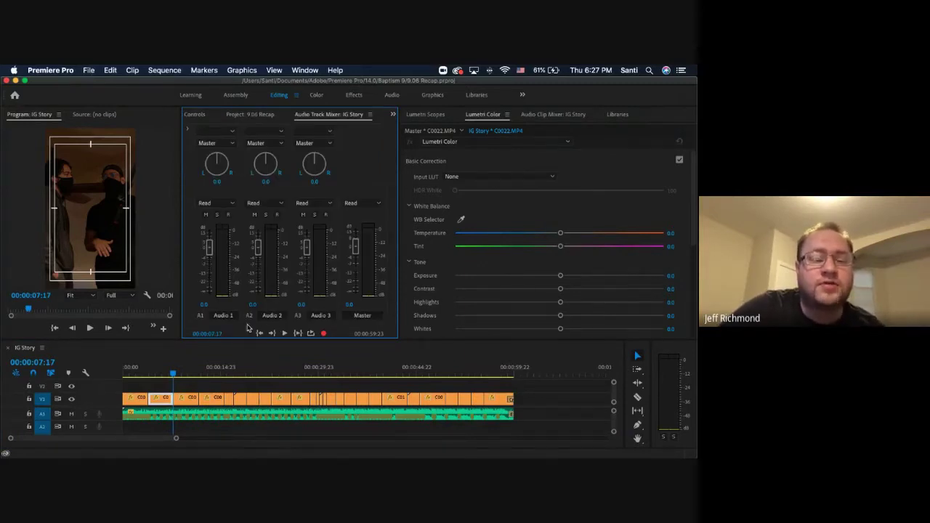
left_click(188, 129)
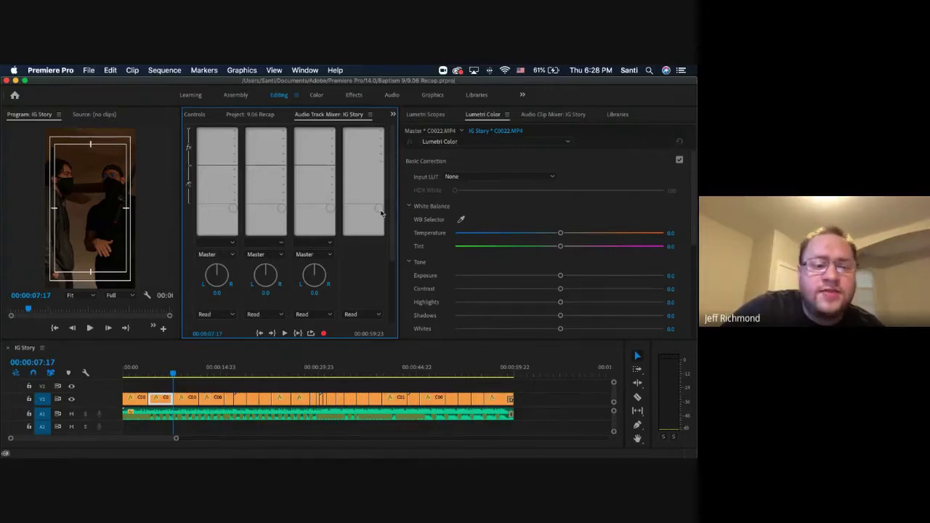
Insert Special > Loudness Radar in the Master channel's first Fx slot and open its editor.
left_click(378, 164)
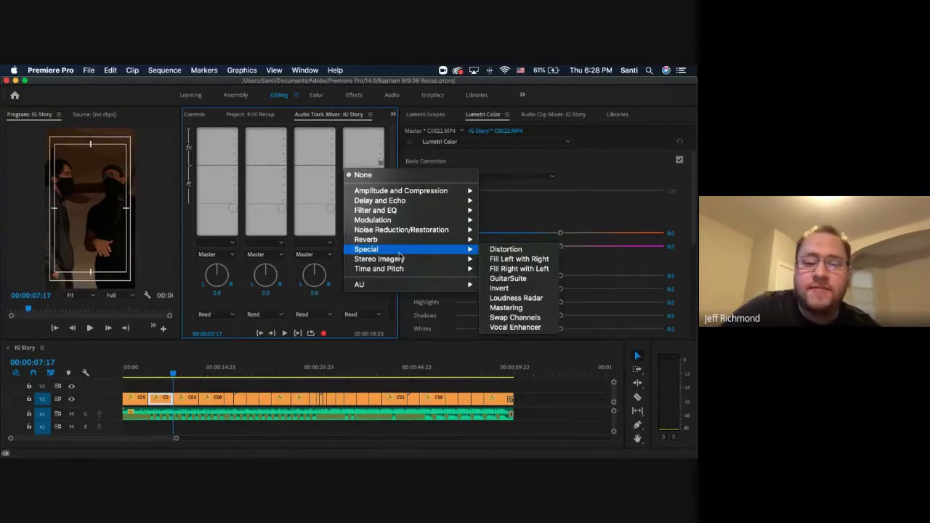
left_click(516, 299)
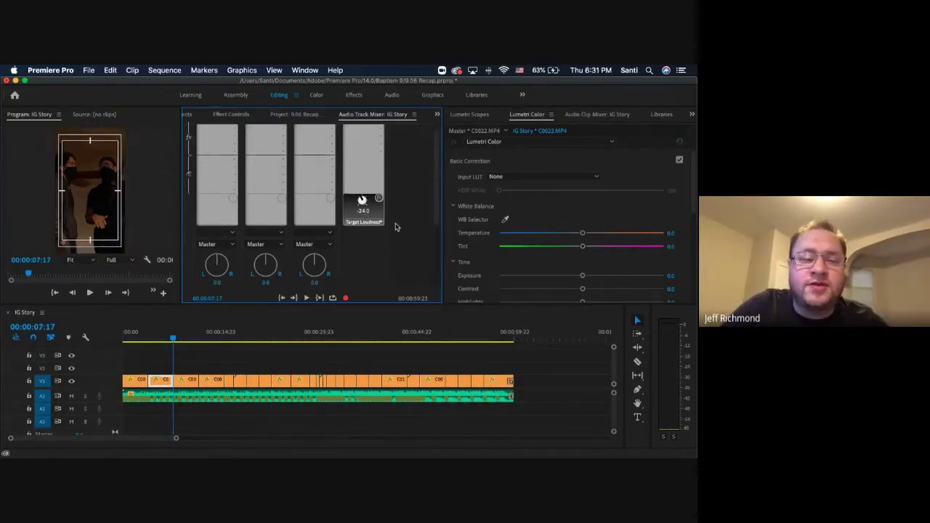
double_click(363, 211)
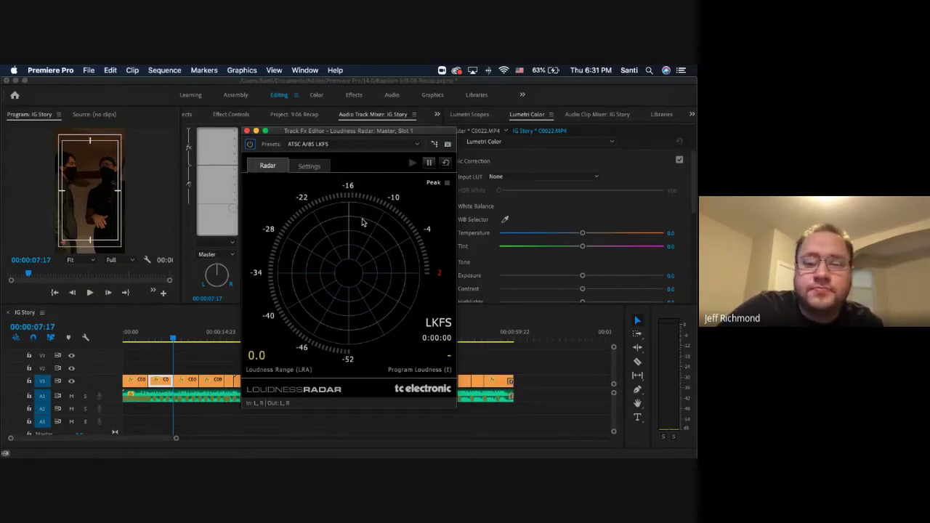
In Loudness Radar settings, use a -16.0 LKFS target and 1 min radar speed, then move the window aside.
left_click(308, 166)
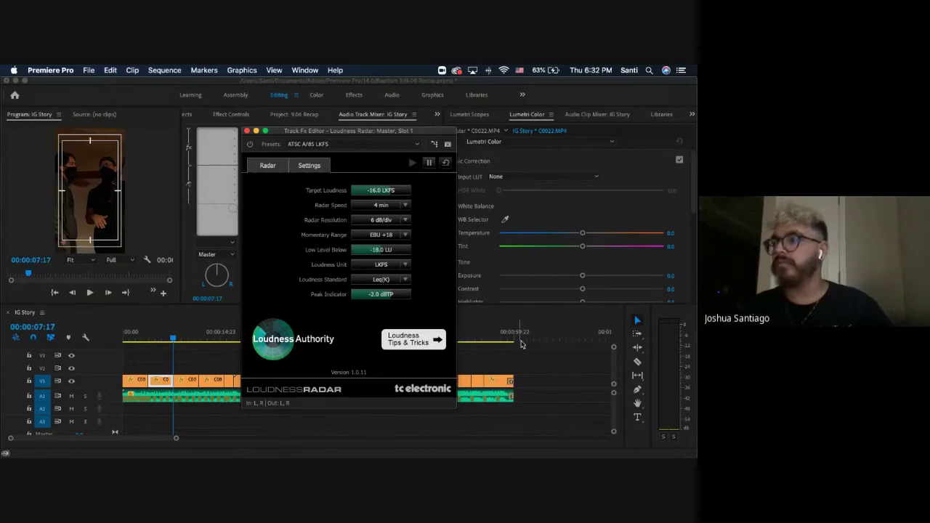
left_click(403, 204)
left_click(392, 218)
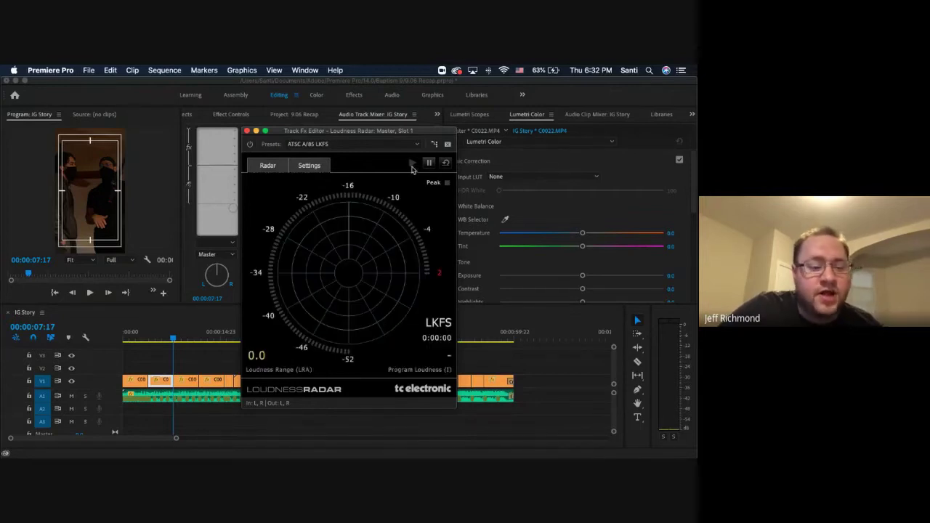
left_click_drag(341, 130, 36, 81)
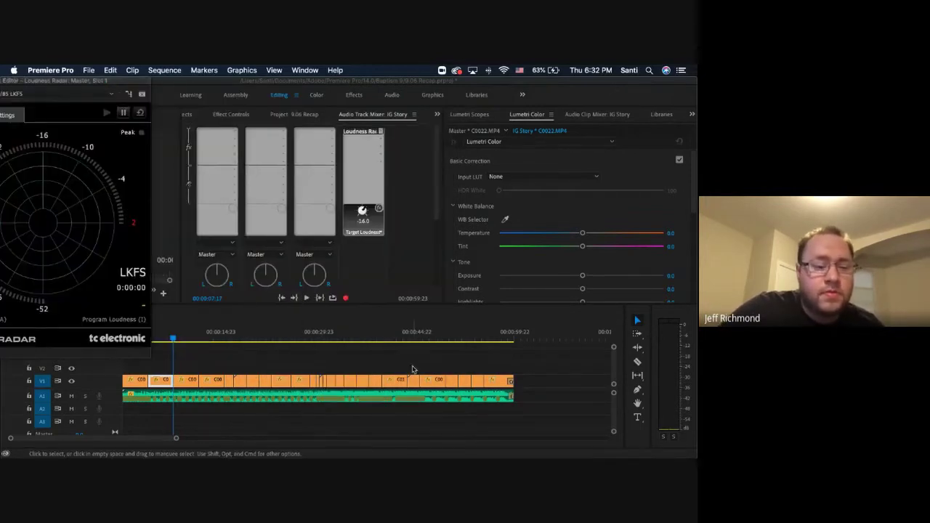
Play the full IG Story sequence so Loudness Radar reads -15.1 LKFS with 4.8 LRA.
left_click(176, 340)
key("space")
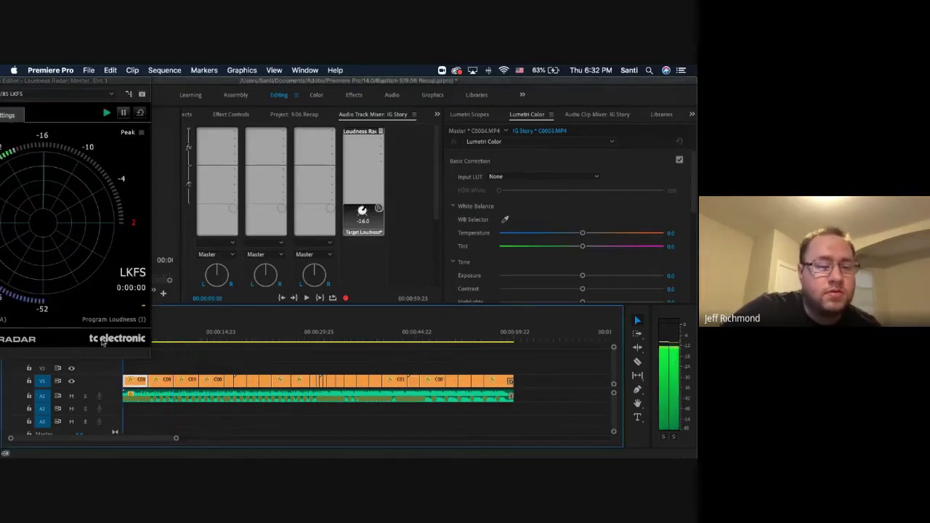
key("space")
left_click_drag(43, 81, 401, 80)
key("space")
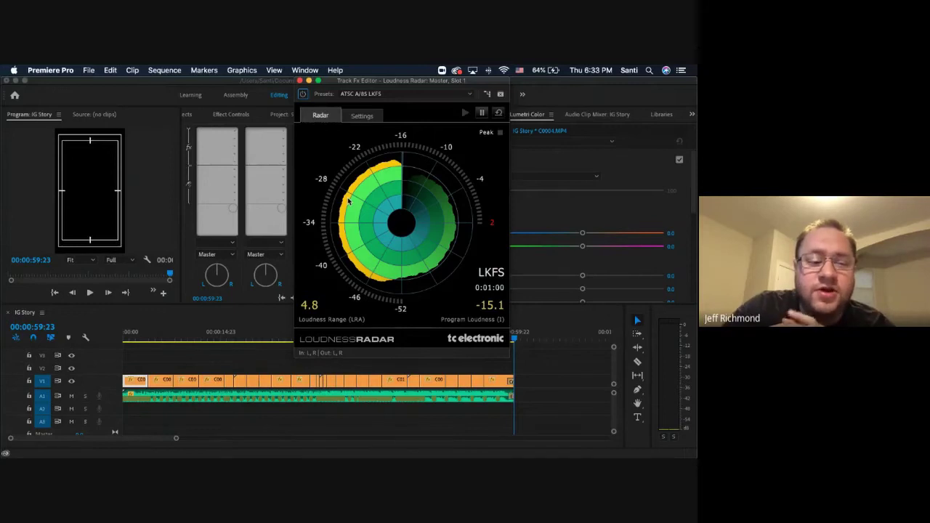
Expand track A1 and drag the music clip's volume down to about -6.7 dB.
left_click_drag(372, 82, 516, 90)
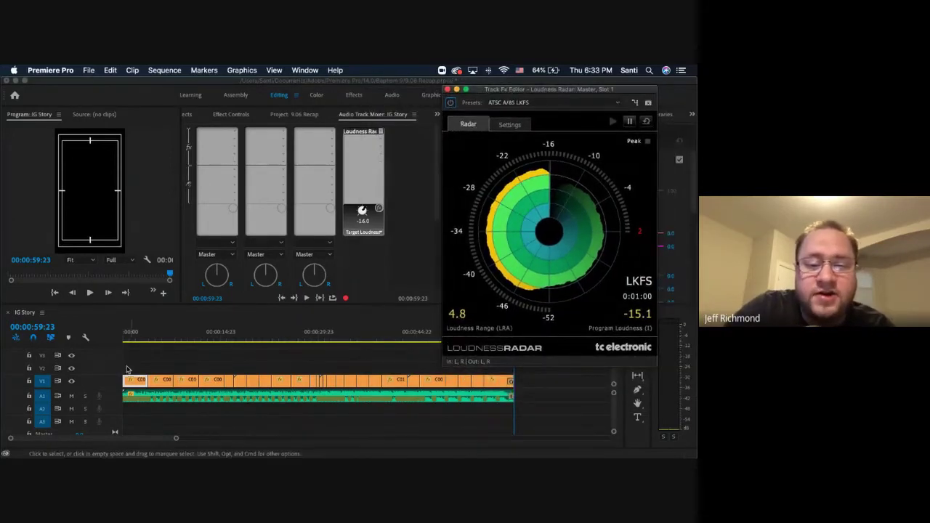
double_click(109, 400)
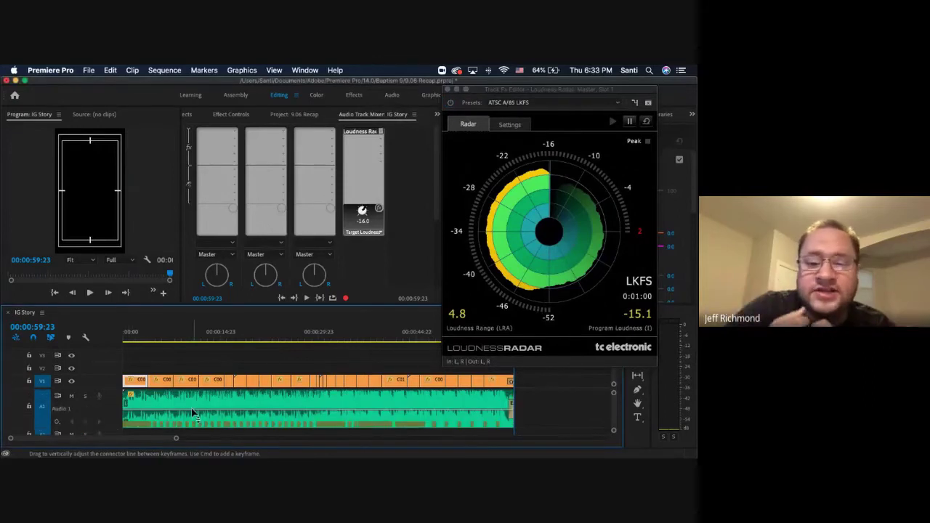
left_click(195, 414)
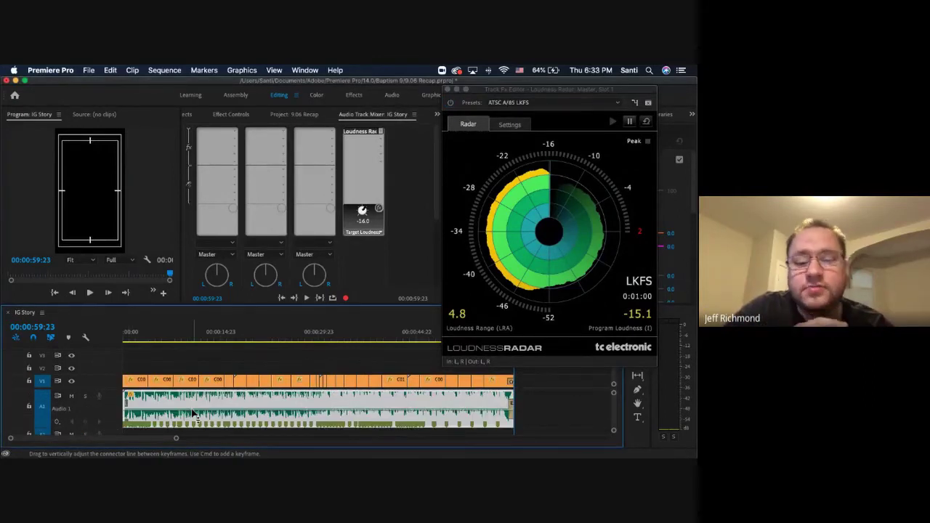
left_click_drag(195, 414, 195, 414)
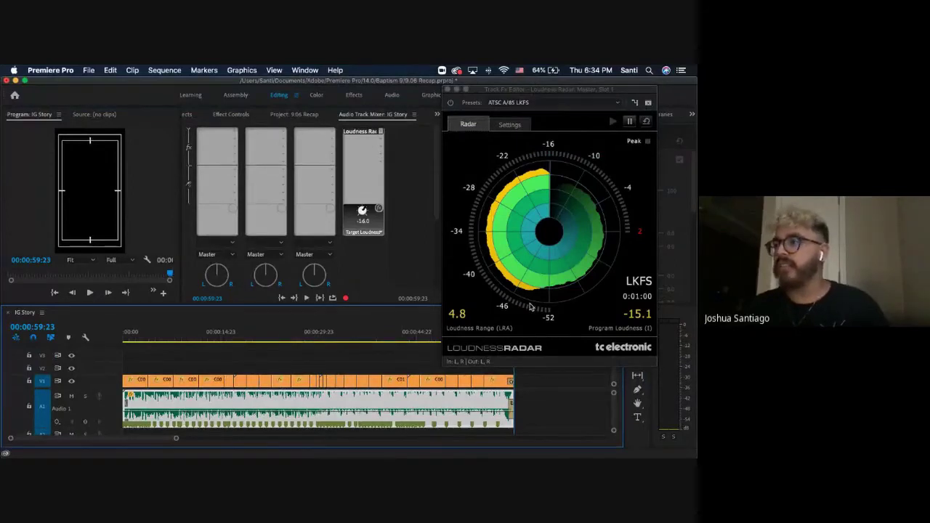
Replay the sequence through Loudness Radar, which now reads -15.8 LKFS with 5.9 LRA.
left_click(612, 122)
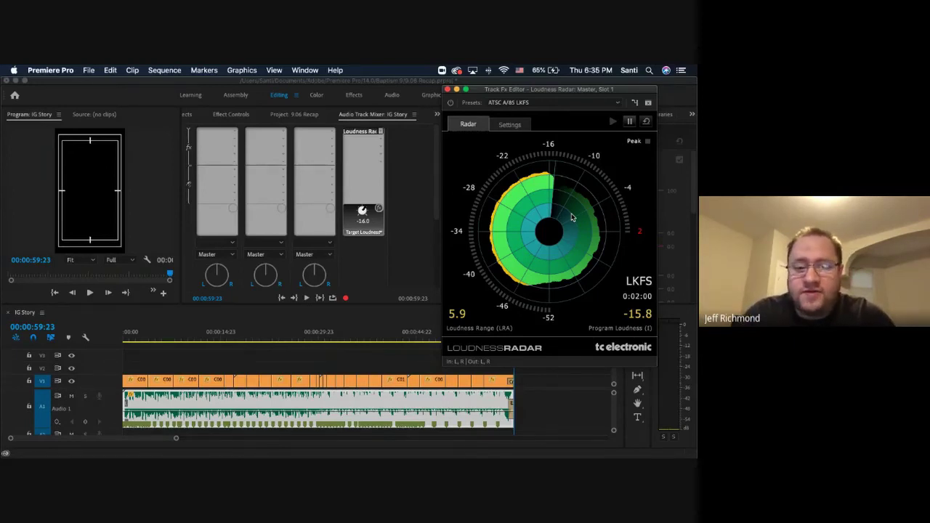
Enter a slightly negative dB value in the Audio 1 fader field of the Audio Track Mixer.
scroll(239, 265, "down", 5)
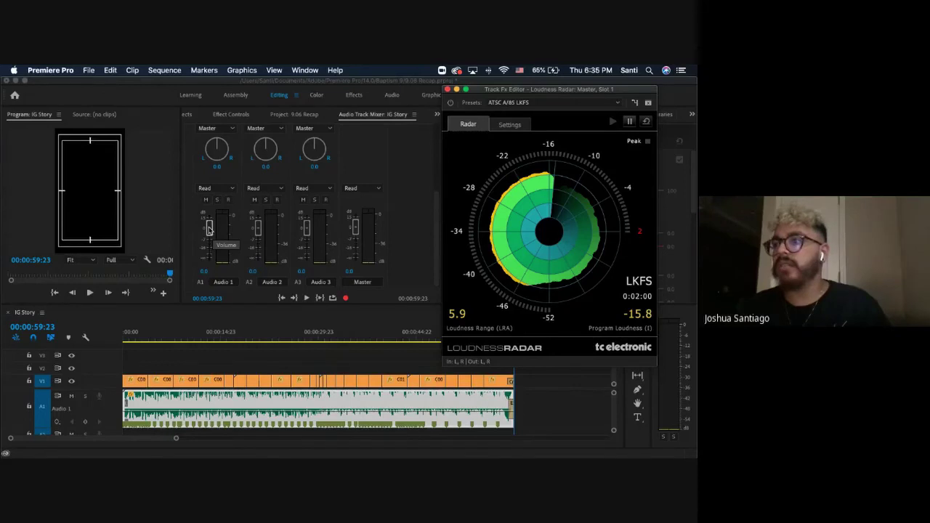
left_click(209, 229)
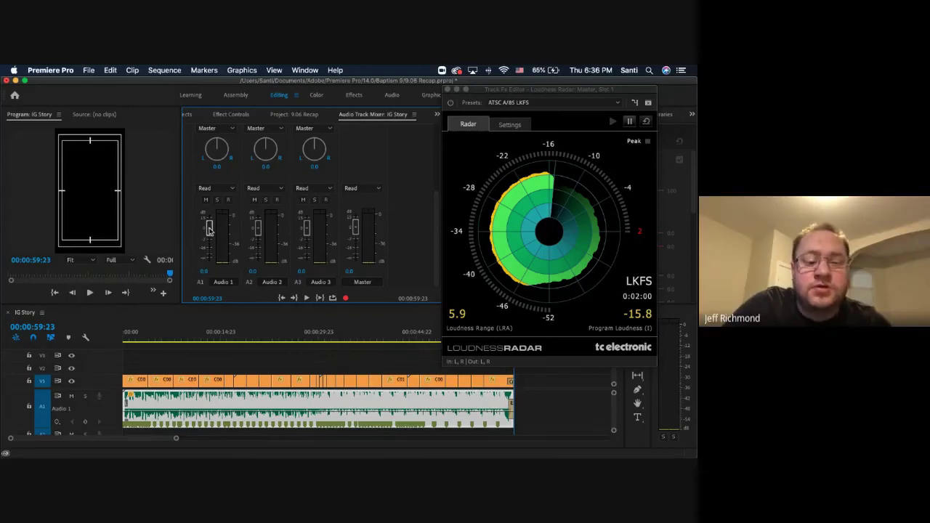
scroll(208, 230, "down", 1)
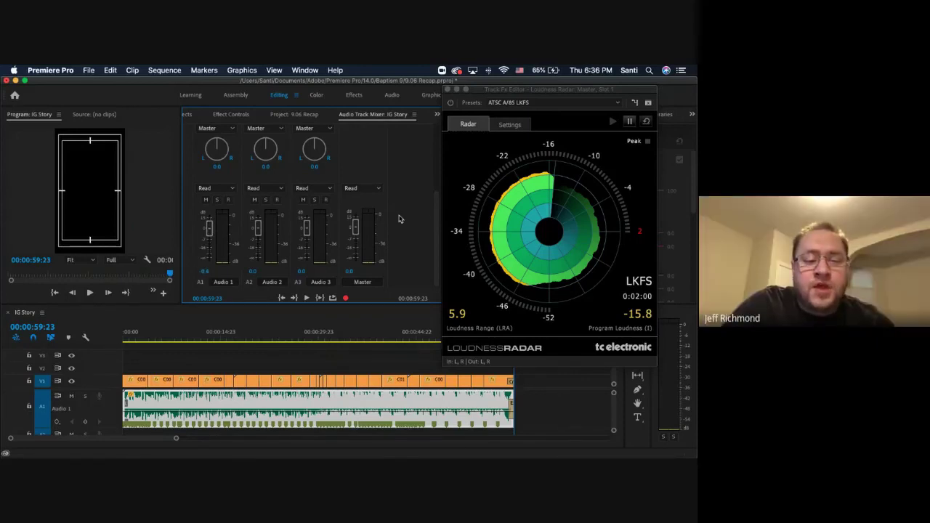
left_click(206, 272)
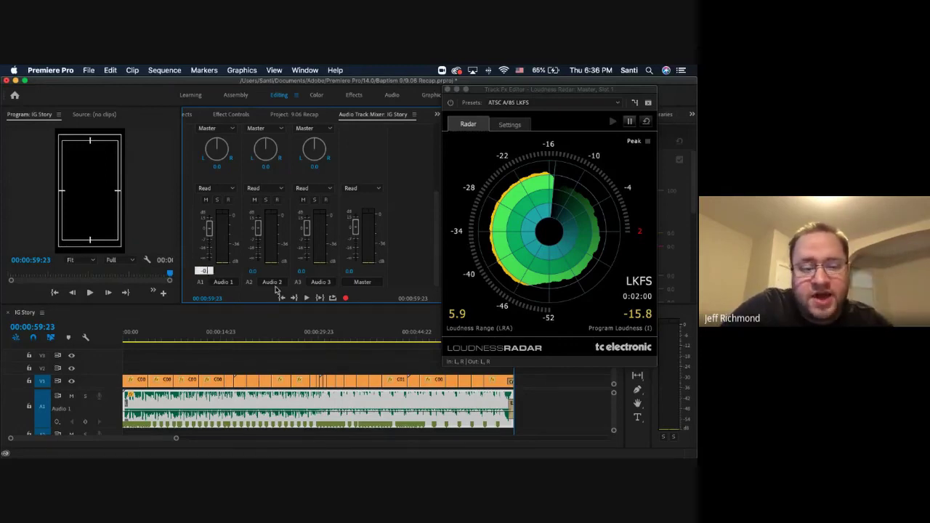
key("Return")
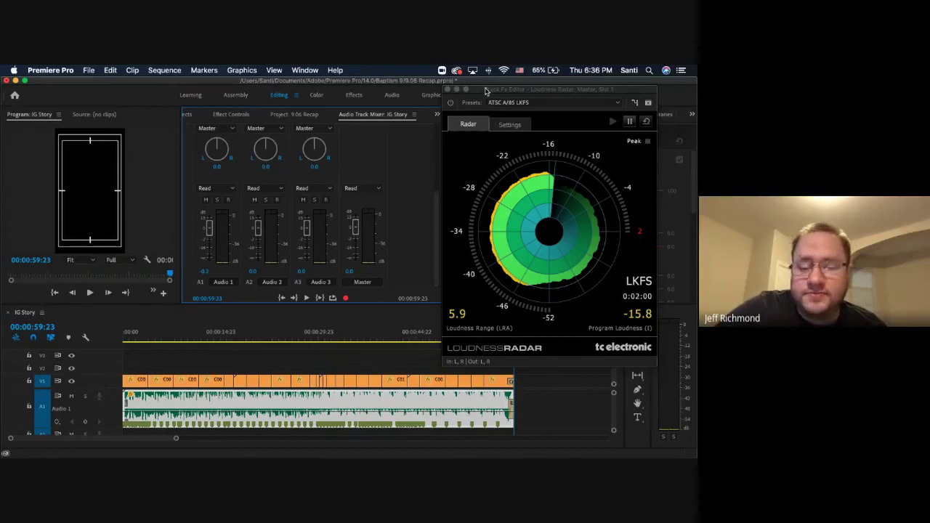
scroll(364, 175, "up", 5)
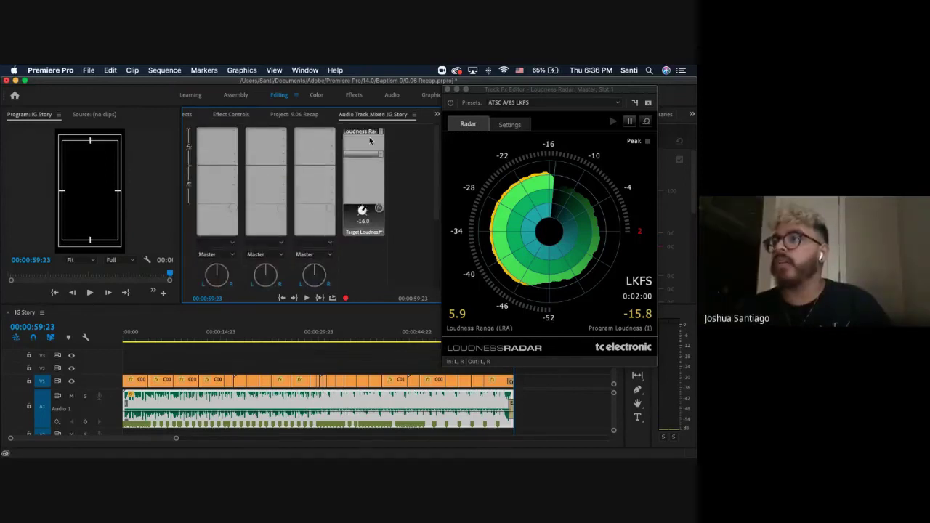
scroll(407, 225, "down", 4)
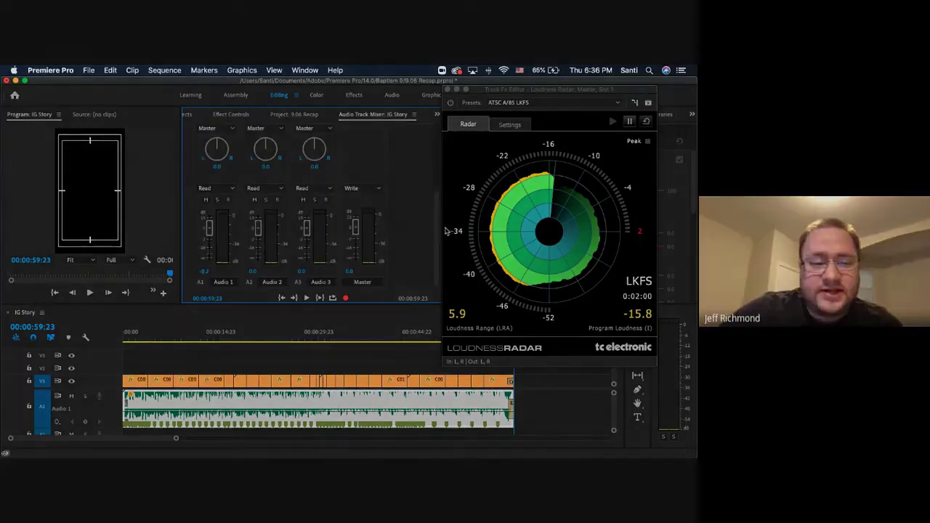